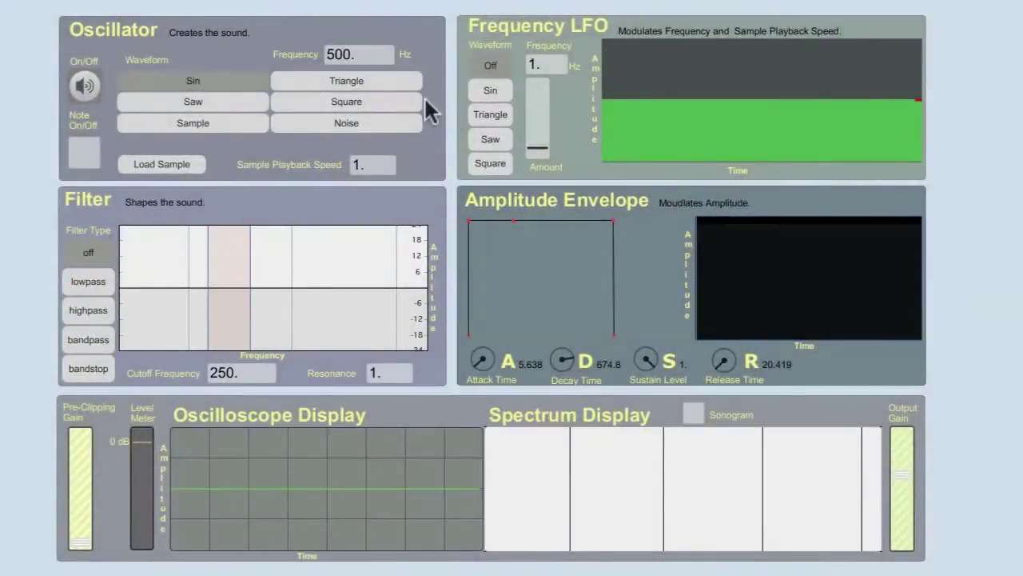
# Switch the note on and raise the pre-clipping gain so the 500 Hz sine appears.
pyautogui.click(84, 156)
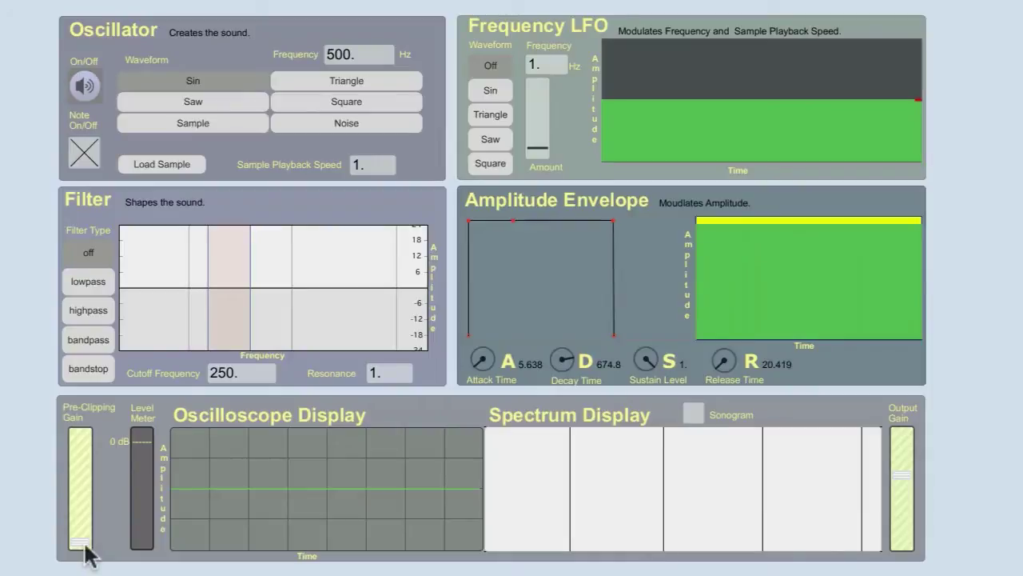
pyautogui.moveTo(85, 544)
pyautogui.mouseDown()
pyautogui.moveTo(81, 458)
pyautogui.moveTo(84, 542)
pyautogui.mouseUp()
# Raise the gain to show the sine, sweep the frequency from 500 to 250 Hz, then zero the gain.
pyautogui.moveTo(80, 544); pyautogui.dragTo(80, 466)
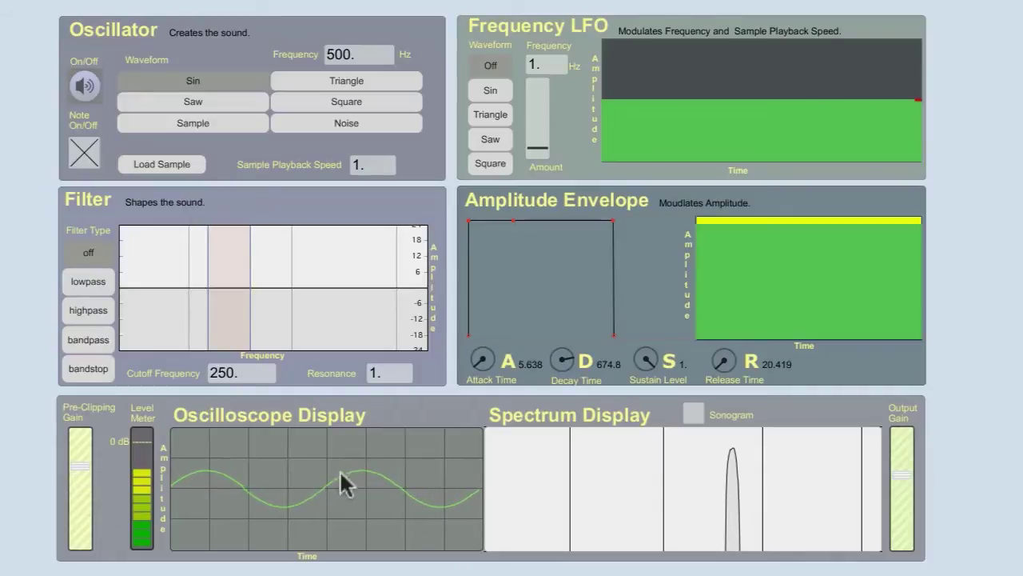
pyautogui.moveTo(80, 469); pyautogui.dragTo(79, 458)
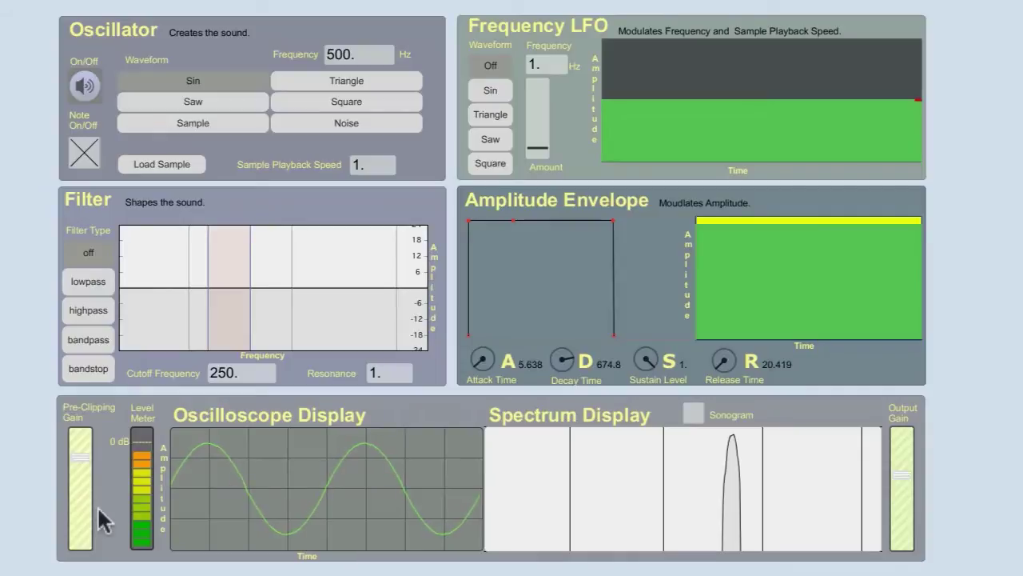
pyautogui.moveTo(352, 55); pyautogui.dragTo(352, 254)
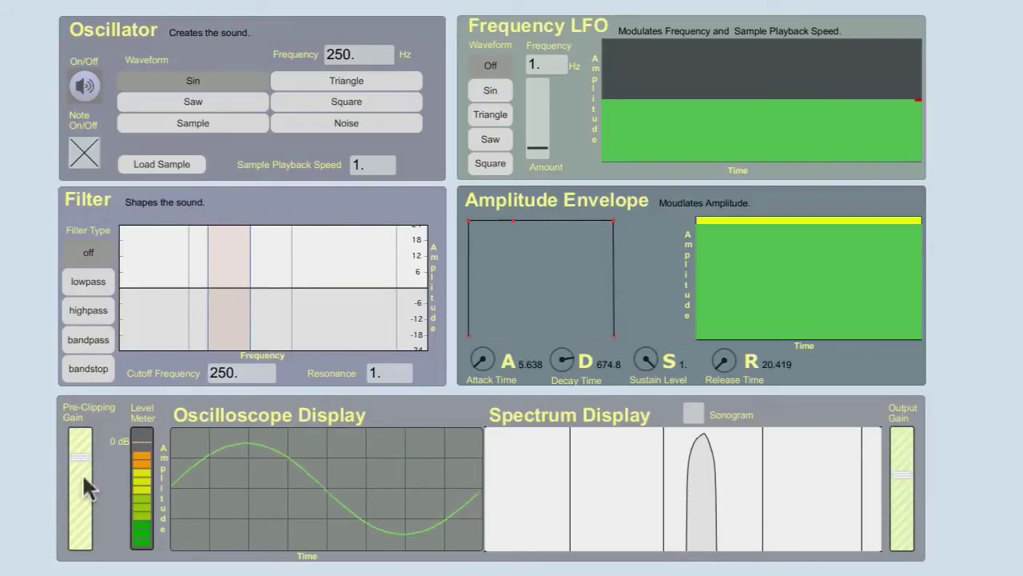
pyautogui.moveTo(83, 456); pyautogui.dragTo(80, 541)
pyautogui.click(356, 55)
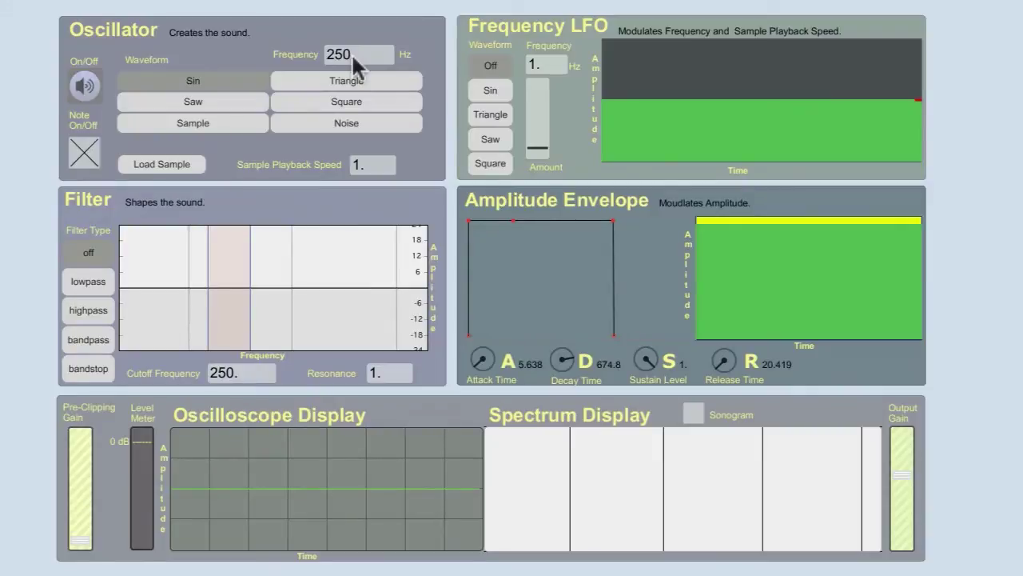
# Commit 250 Hz as the oscillator frequency.
pyautogui.press('Return')
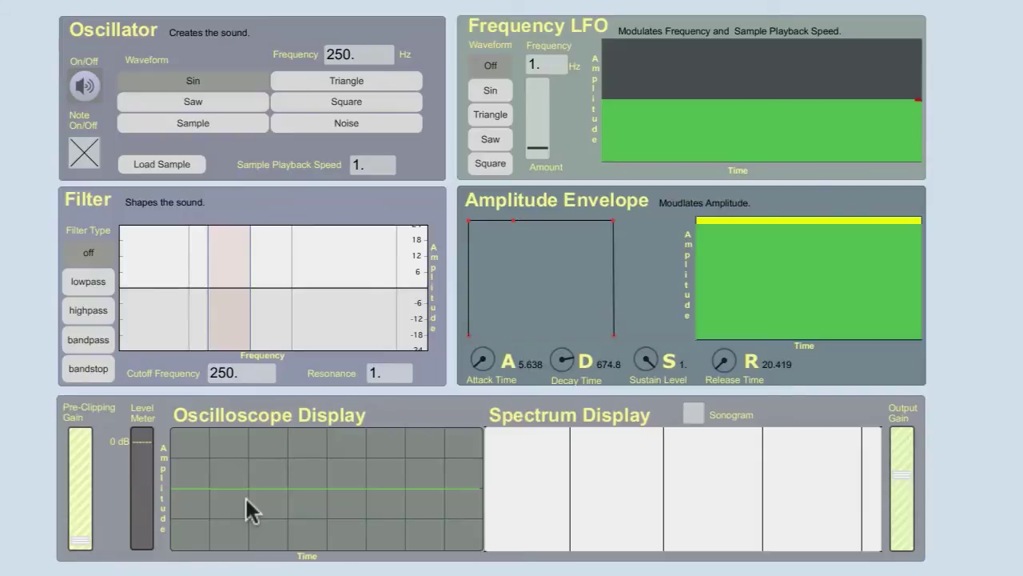
# Set the frequency to 20000 Hz, raise the gain, then sweep the frequency down to 20 Hz.
pyautogui.click(338, 56)
pyautogui.write('20000.')
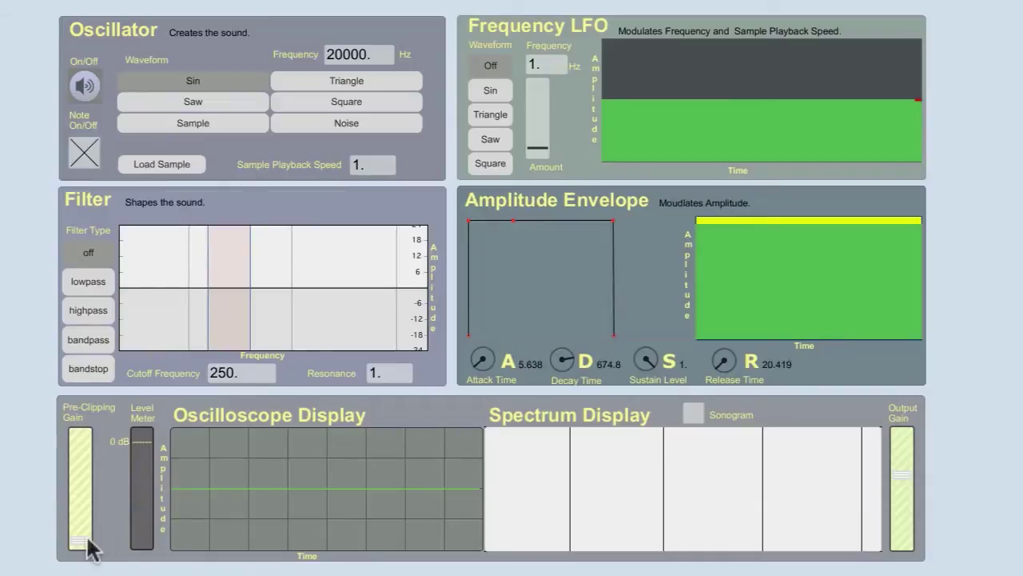
pyautogui.moveTo(82, 540); pyautogui.dragTo(80, 464)
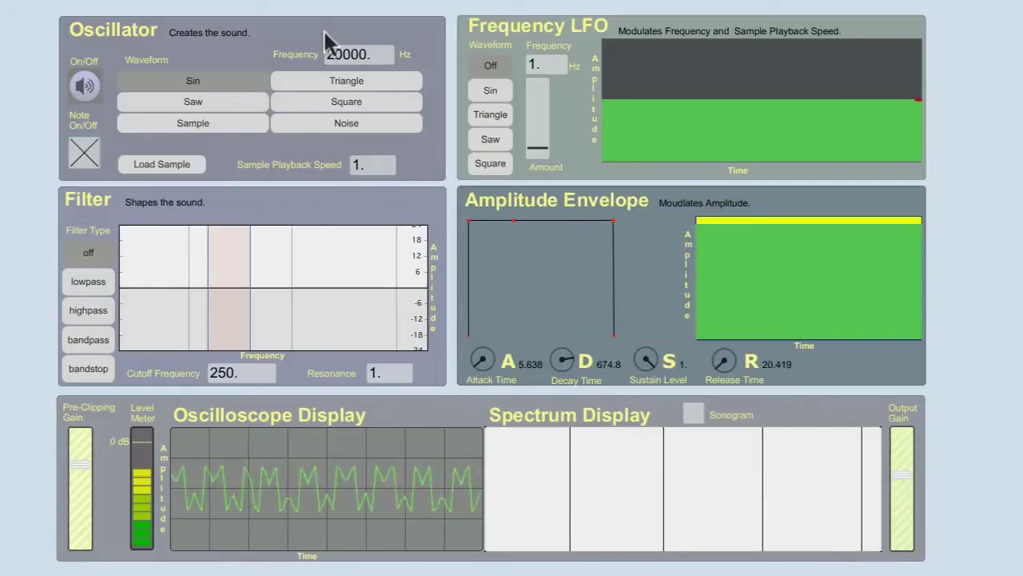
pyautogui.moveTo(328, 52); pyautogui.dragTo(521, 575)
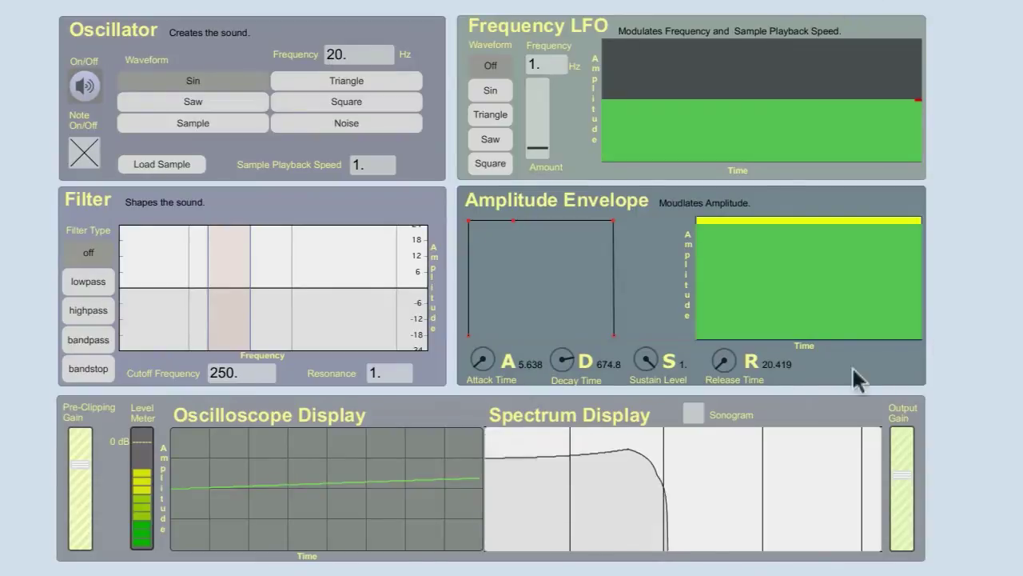
# Drop the pre-clipping gain to zero so the 20 Hz sine disappears from both displays.
pyautogui.moveTo(83, 470); pyautogui.dragTo(82, 539)
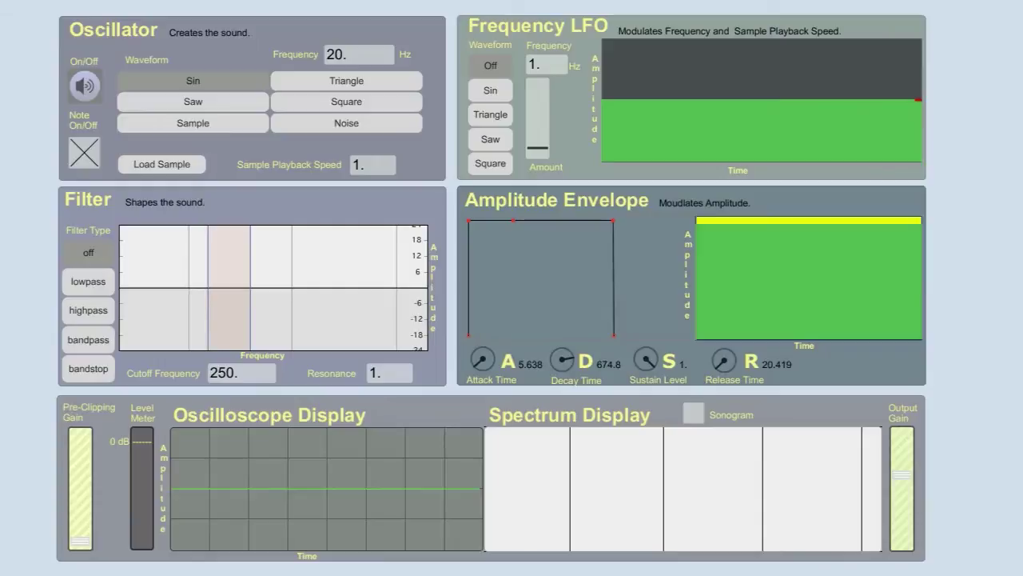
# Set the frequency to 500 Hz, raise the pre-clipping gain, and turn the output gain to minimum.
pyautogui.click(331, 52)
pyautogui.write('500')
pyautogui.press('Return')
pyautogui.moveTo(80, 508); pyautogui.dragTo(83, 456)
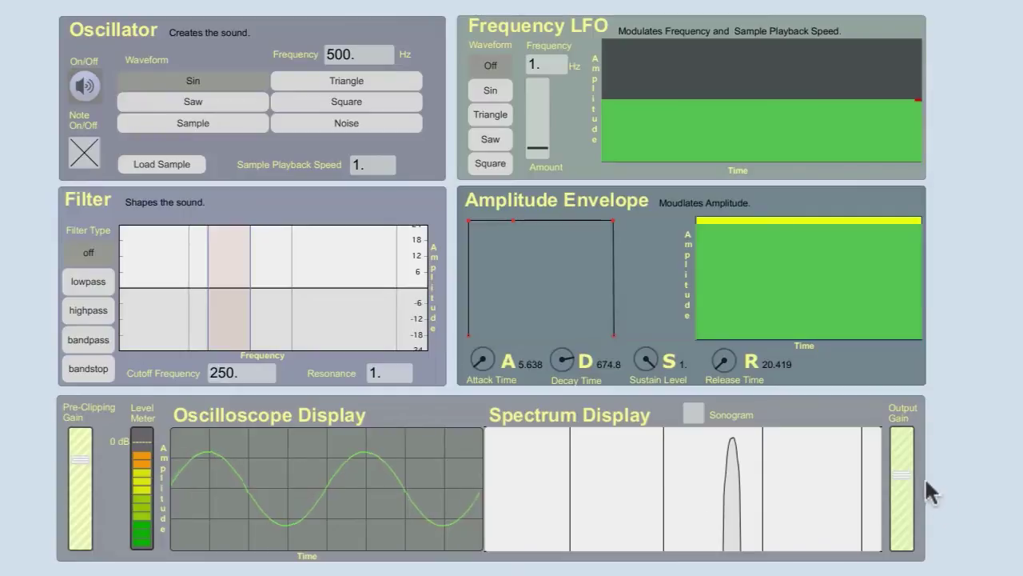
pyautogui.moveTo(905, 473); pyautogui.dragTo(909, 550)
# Adjust output and pre-clipping gain until the 500 Hz sine clips into a square-like wave.
pyautogui.moveTo(901, 540); pyautogui.dragTo(902, 486)
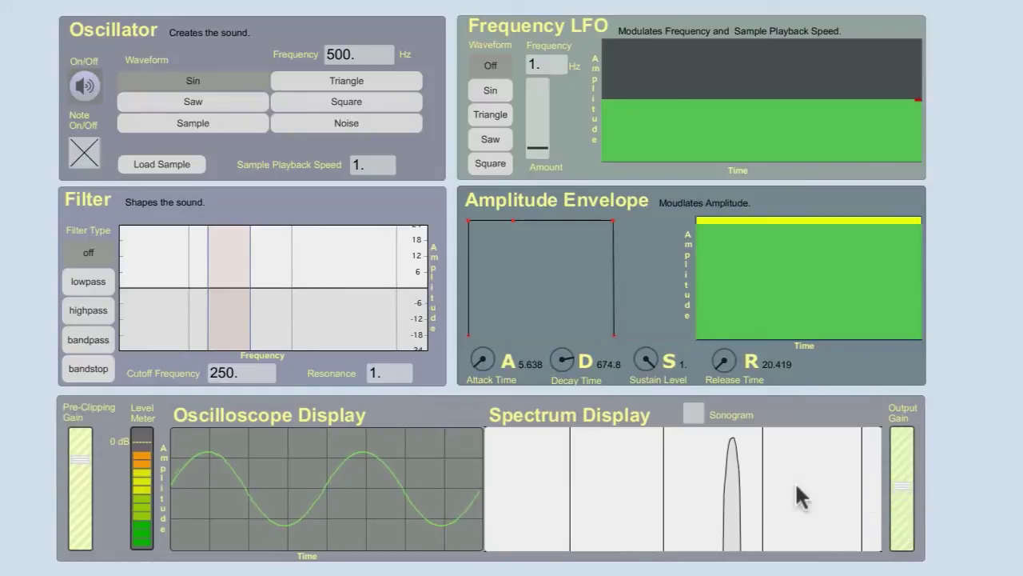
pyautogui.moveTo(88, 472); pyautogui.dragTo(86, 425)
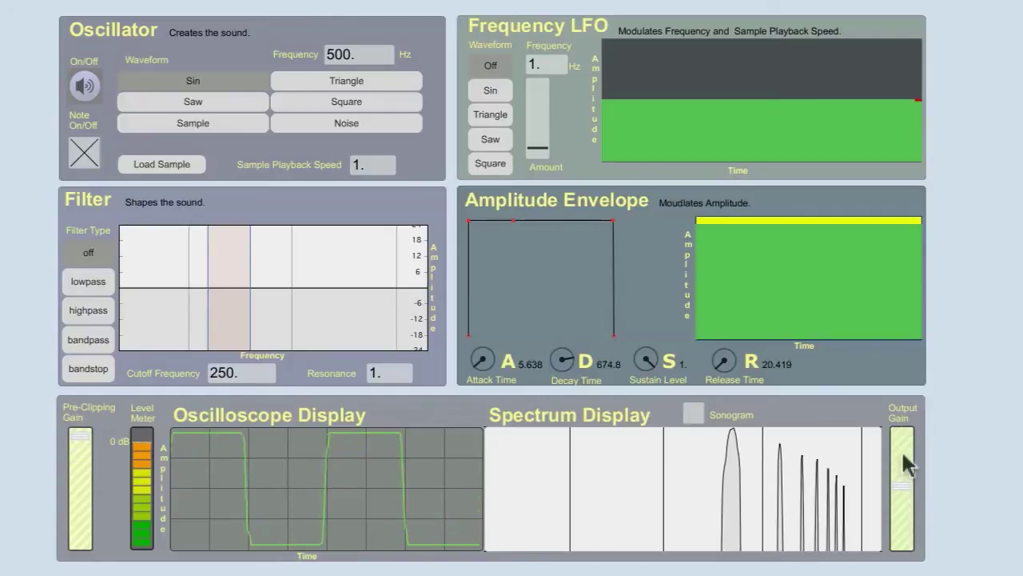
pyautogui.moveTo(904, 482); pyautogui.dragTo(909, 550)
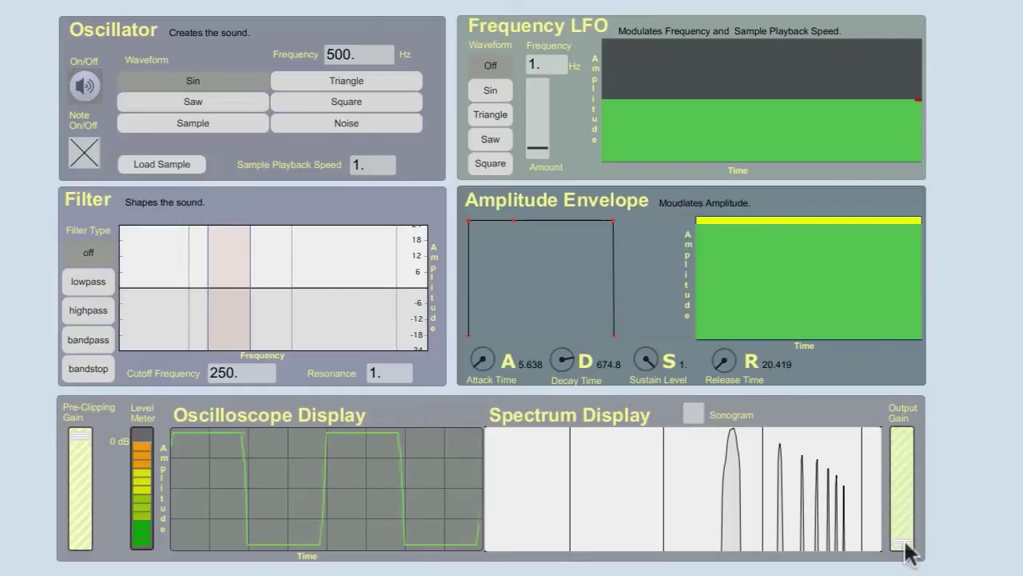
pyautogui.moveTo(83, 433)
pyautogui.mouseDown()
pyautogui.moveTo(82, 445)
pyautogui.moveTo(82, 433)
pyautogui.mouseUp()
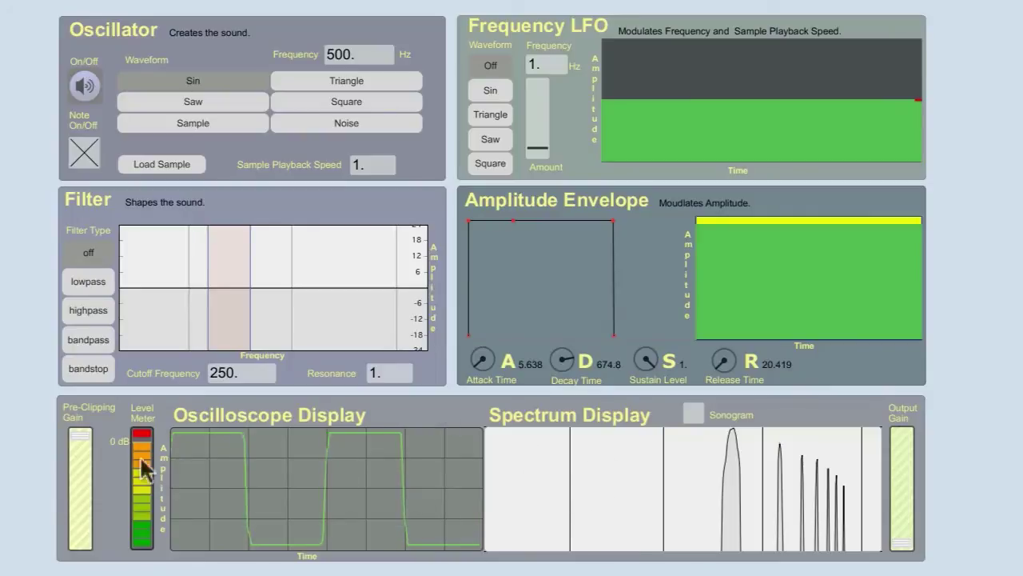
# Lower, then raise the pre-clipping gain into square clipping, then return to a clean 500 Hz sine.
pyautogui.moveTo(80, 442); pyautogui.dragTo(80, 462)
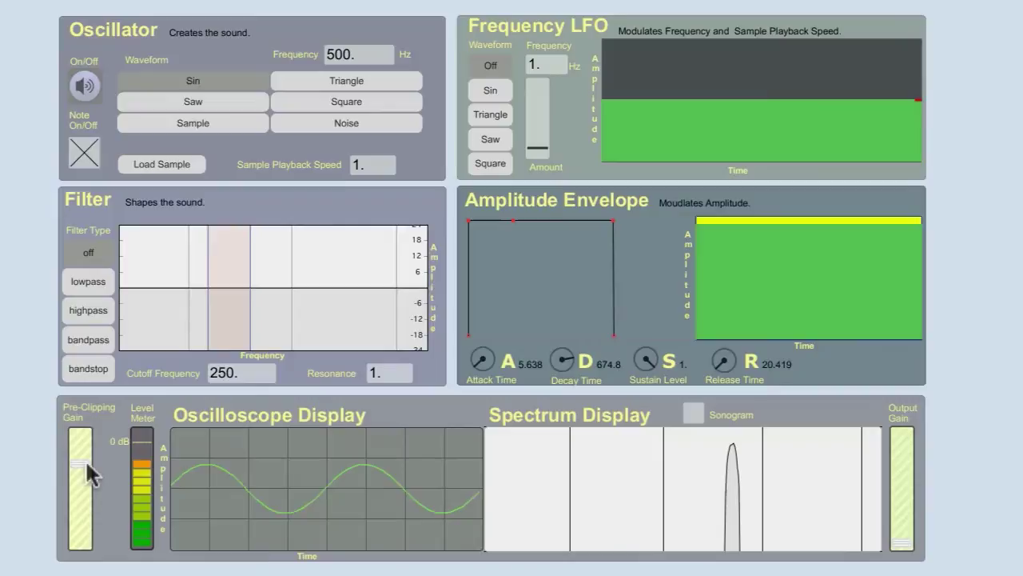
pyautogui.moveTo(81, 463); pyautogui.dragTo(81, 447)
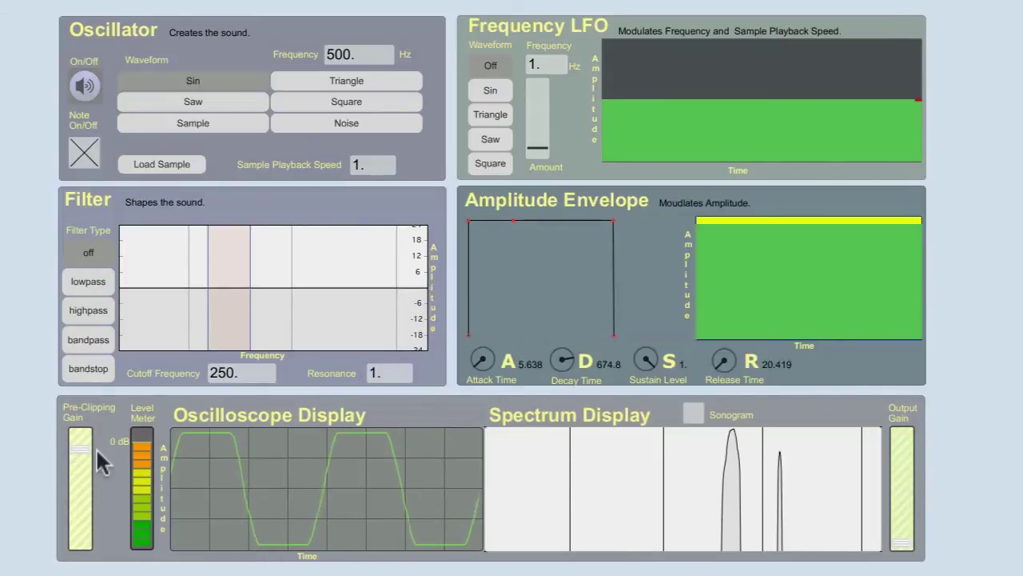
pyautogui.moveTo(97, 450); pyautogui.dragTo(97, 437)
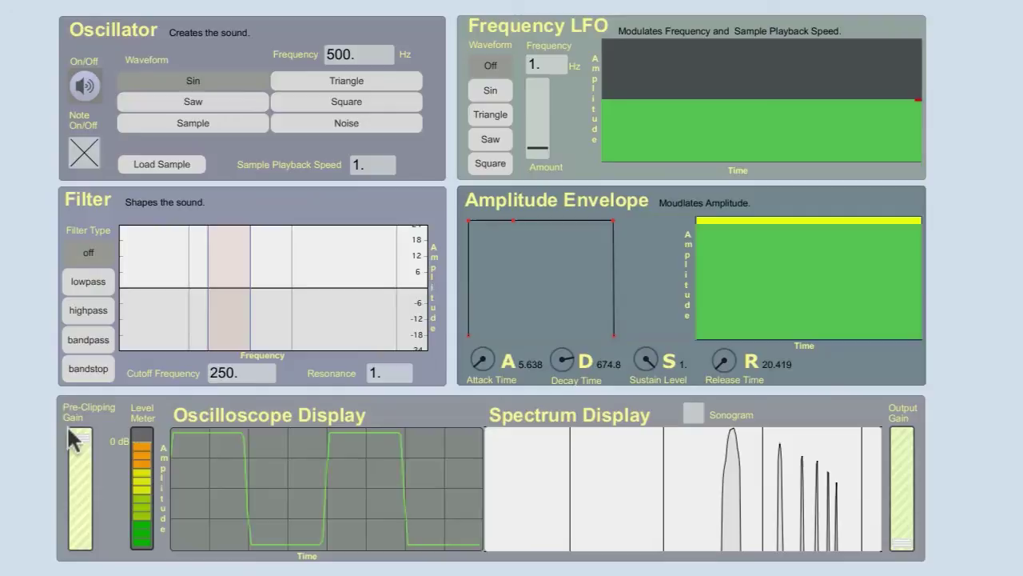
pyautogui.moveTo(79, 444); pyautogui.dragTo(80, 460)
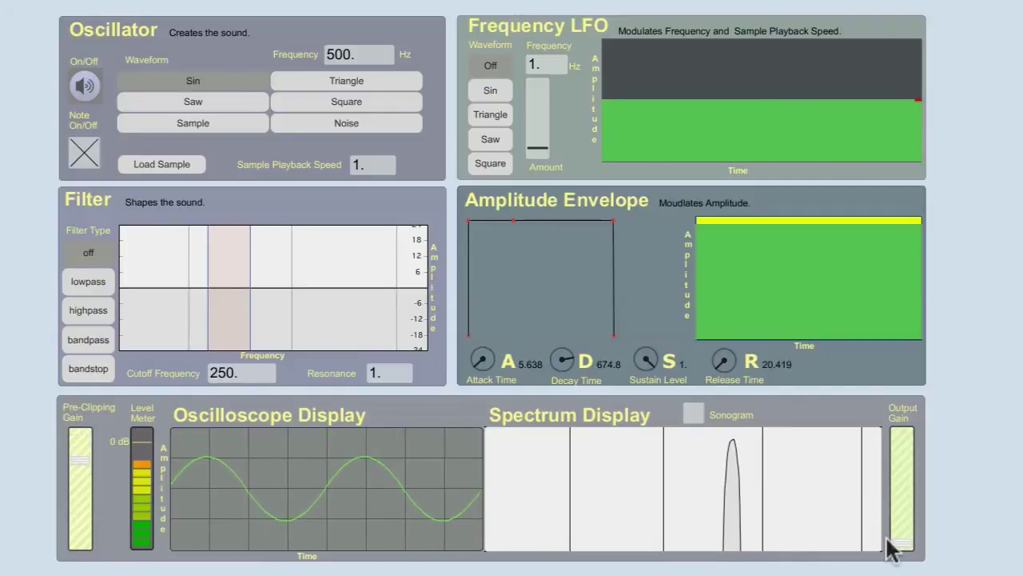
# Raise the output gain and compare triangle, sawtooth and square waveforms before returning to sine.
pyautogui.moveTo(903, 545); pyautogui.dragTo(902, 461)
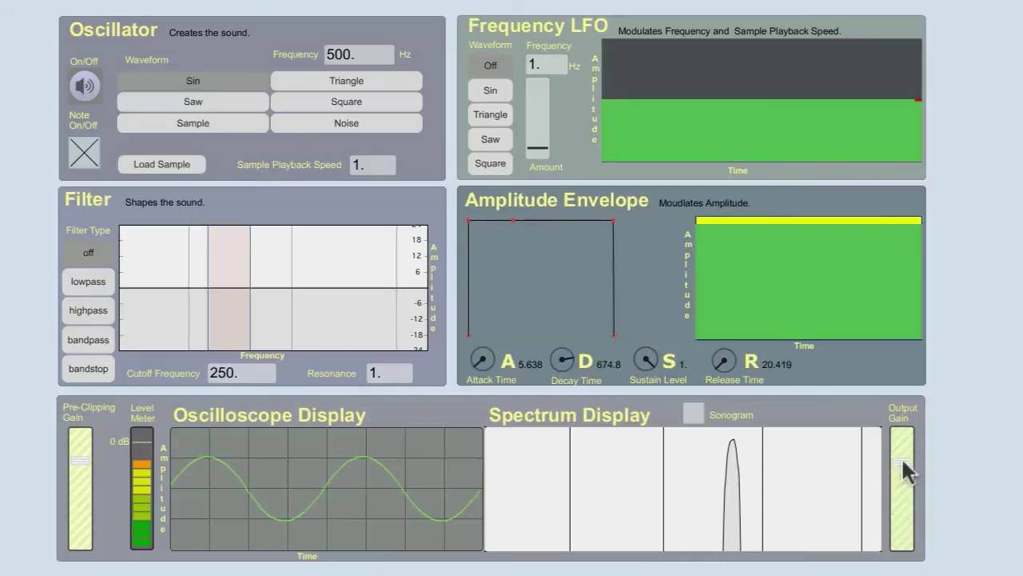
pyautogui.click(365, 81)
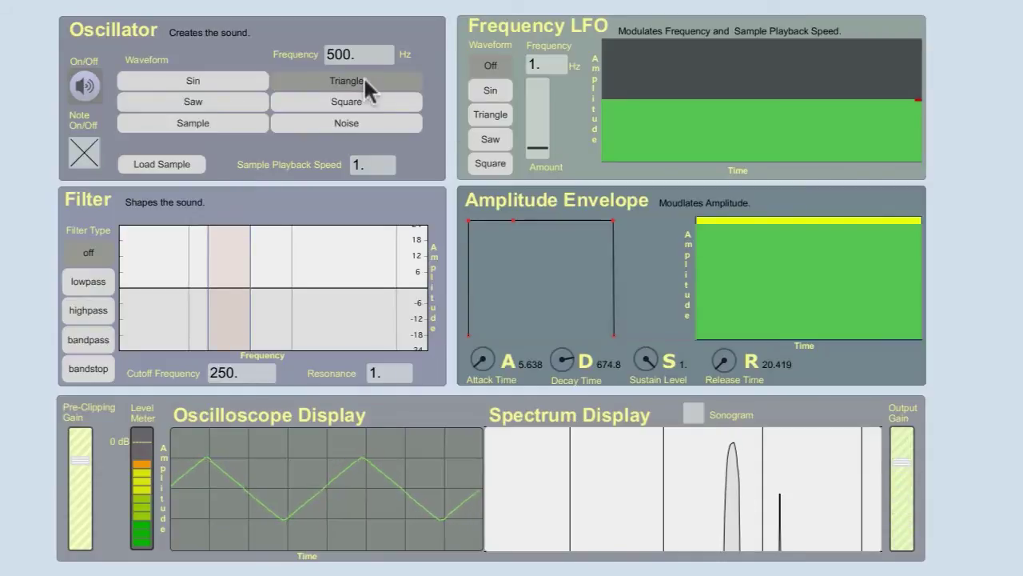
pyautogui.click(206, 105)
pyautogui.click(280, 104)
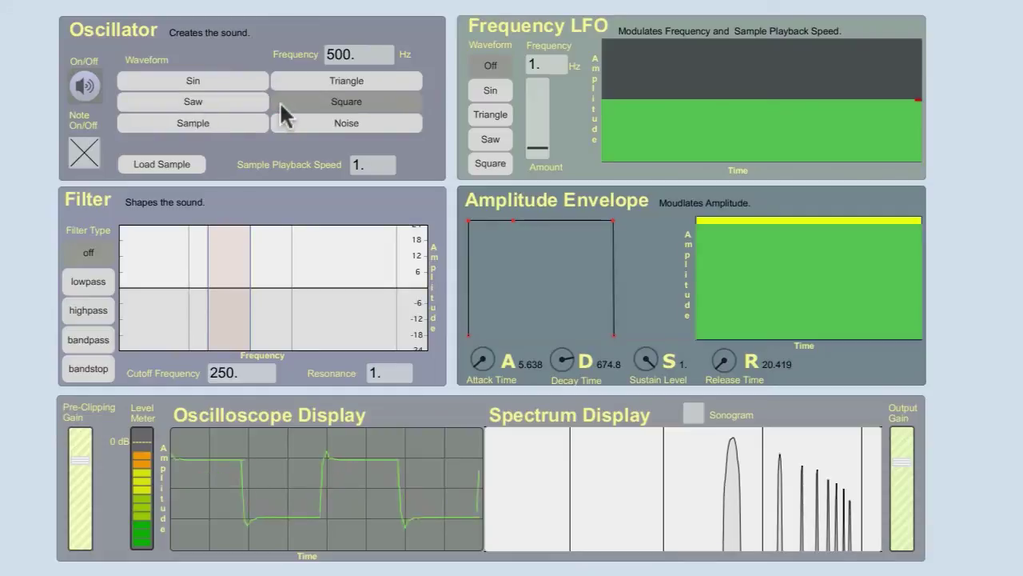
pyautogui.click(209, 101)
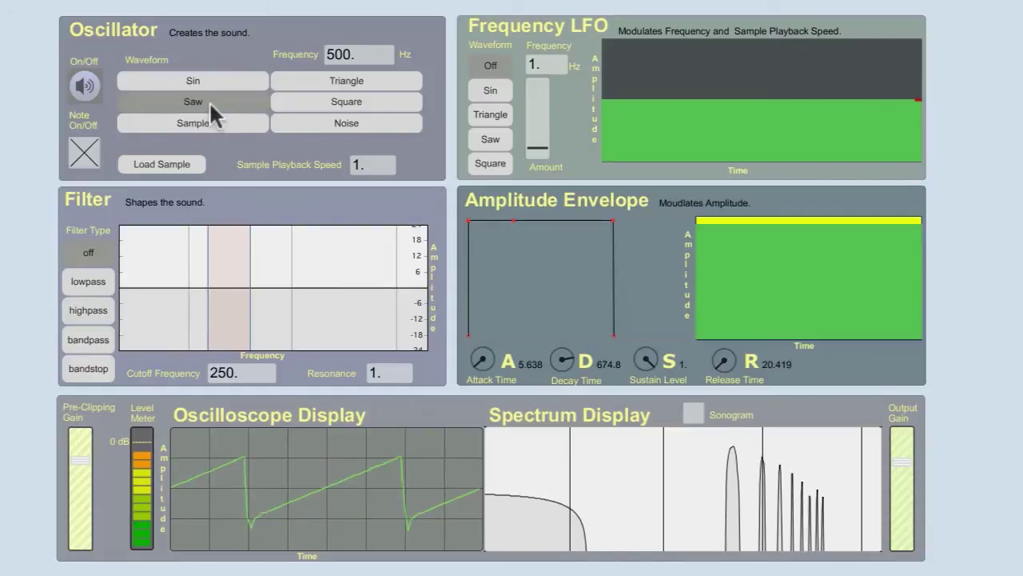
pyautogui.click(276, 105)
pyautogui.click(248, 112)
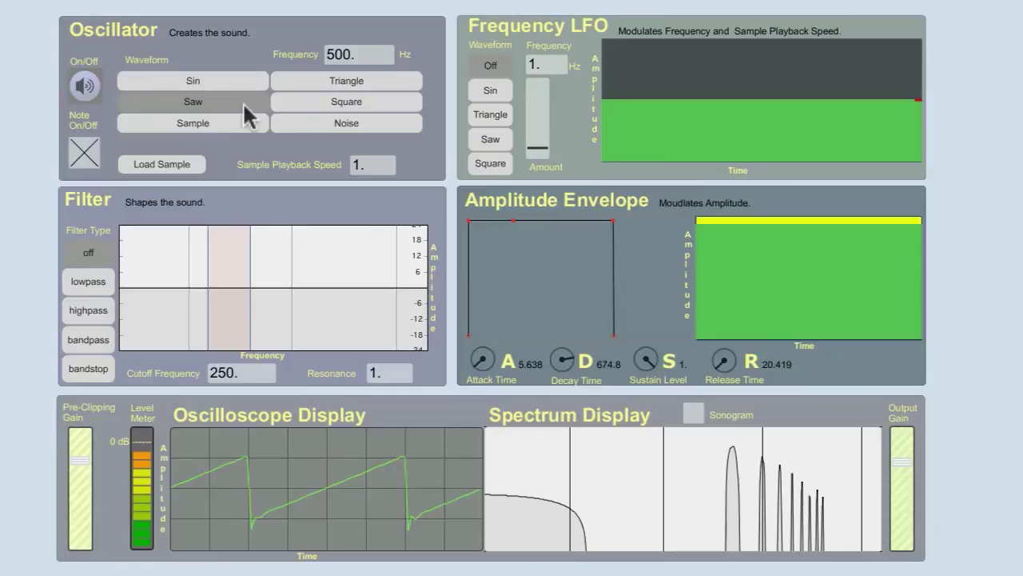
pyautogui.click(240, 83)
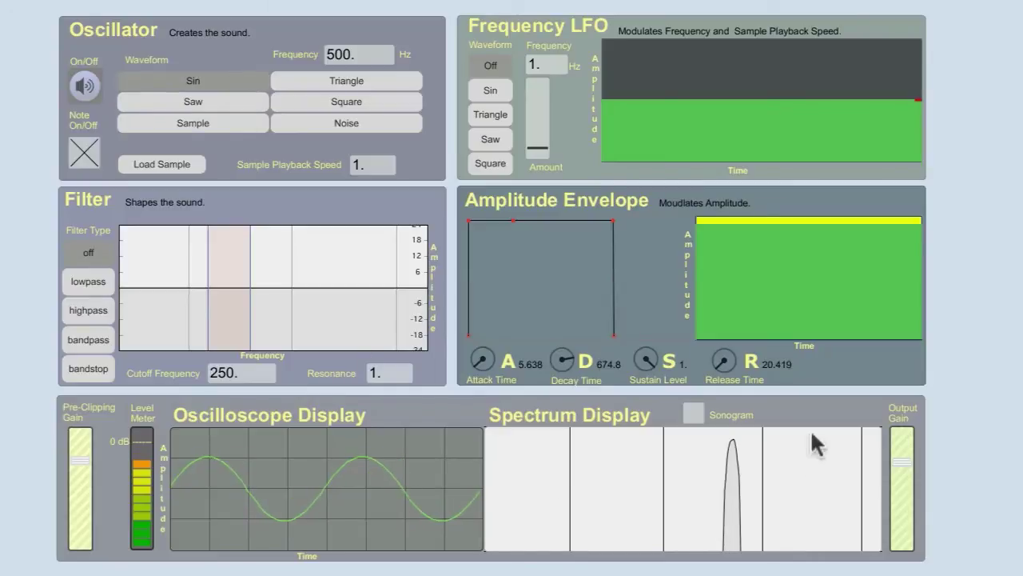
# Dip and restore the pre-clipping gain, release the note, and switch the waveform to Saw.
pyautogui.moveTo(82, 472); pyautogui.dragTo(79, 542)
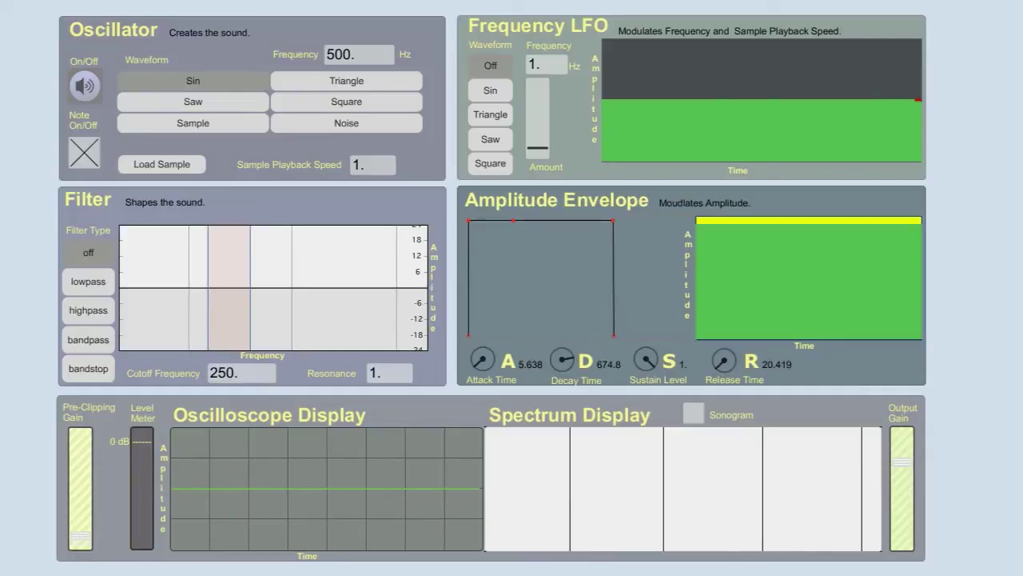
pyautogui.moveTo(80, 498); pyautogui.dragTo(82, 469)
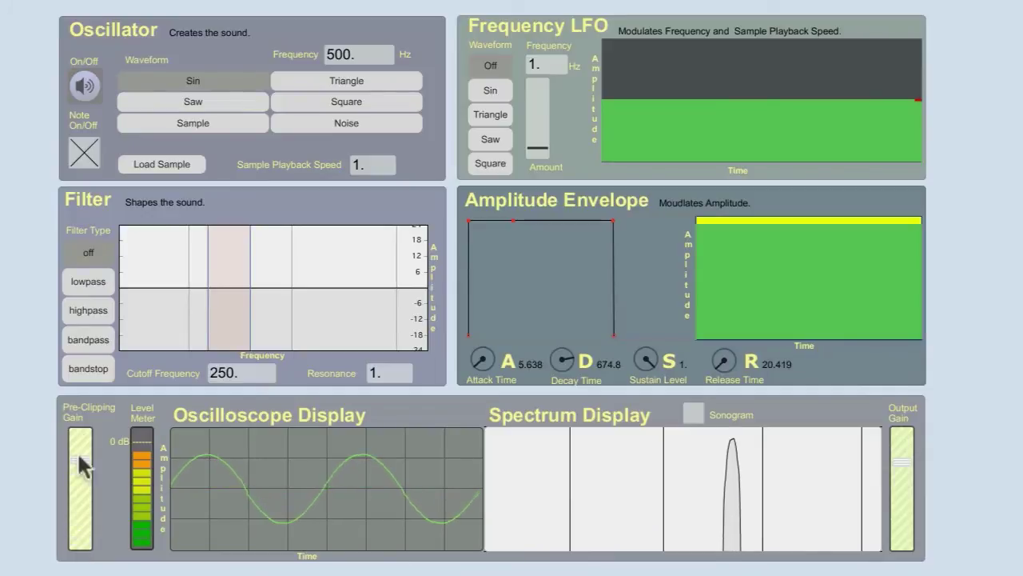
pyautogui.click(86, 147)
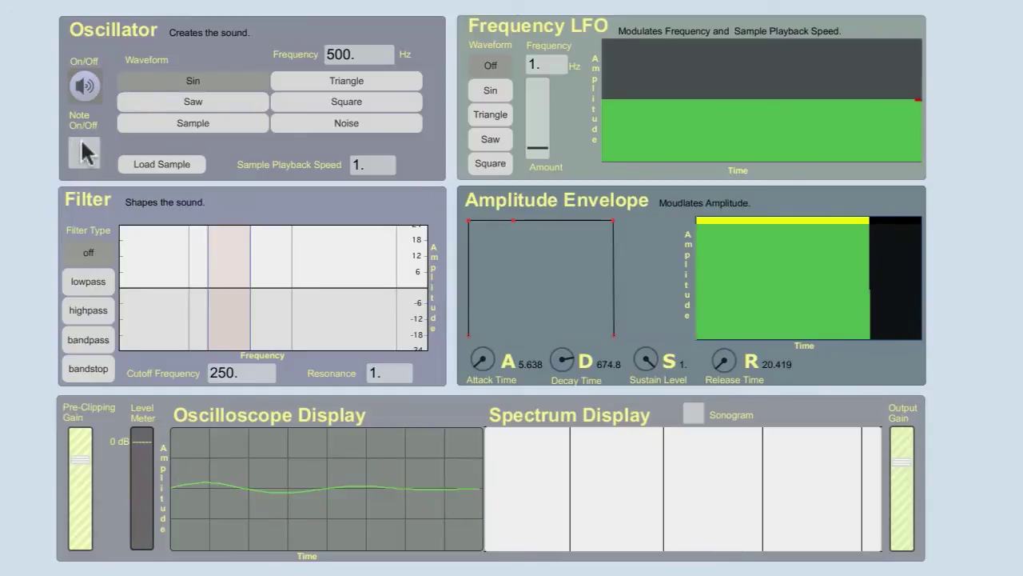
pyautogui.click(242, 103)
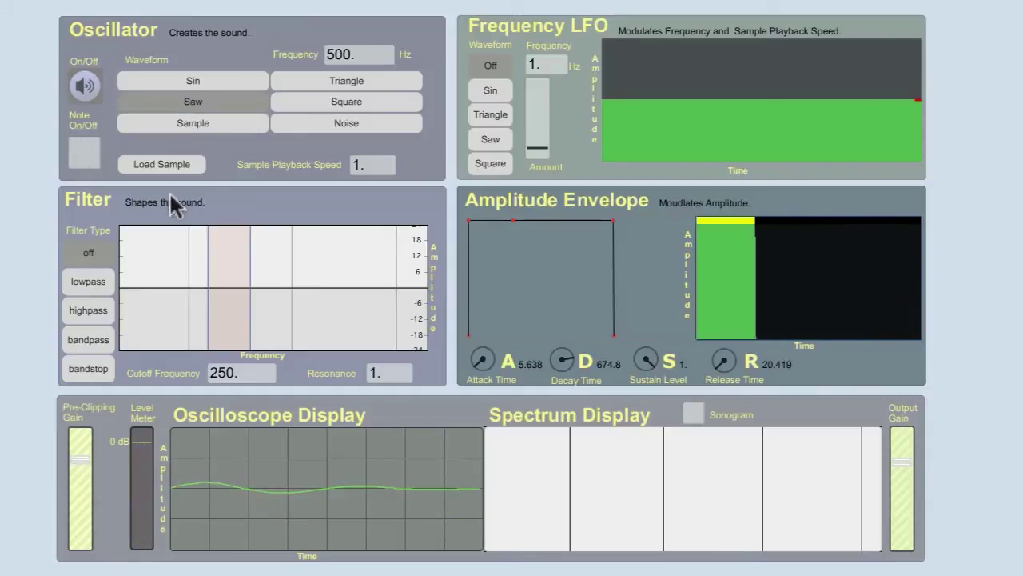
# Retrigger the sawtooth note, then pull the pre-clipping gain fully down to silence it.
pyautogui.click(84, 159)
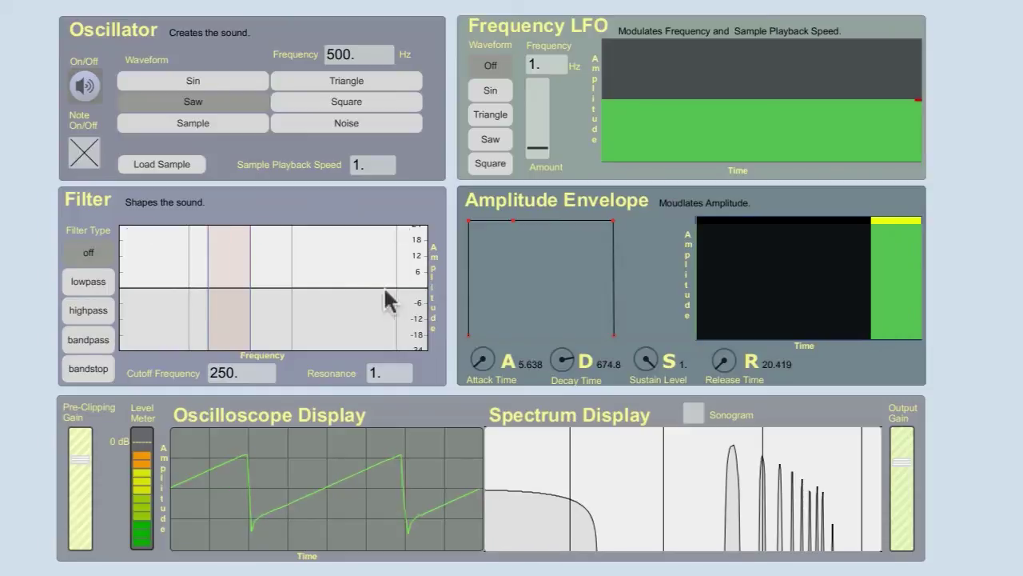
pyautogui.moveTo(80, 459)
pyautogui.mouseDown()
pyautogui.moveTo(80, 543)
pyautogui.moveTo(80, 466)
pyautogui.mouseUp()
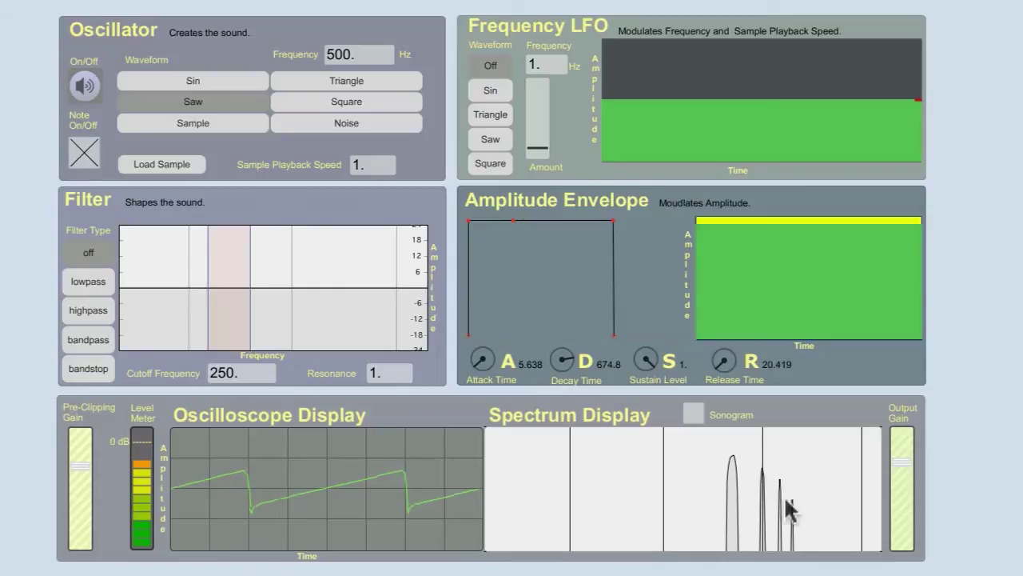
pyautogui.moveTo(80, 464); pyautogui.dragTo(78, 544)
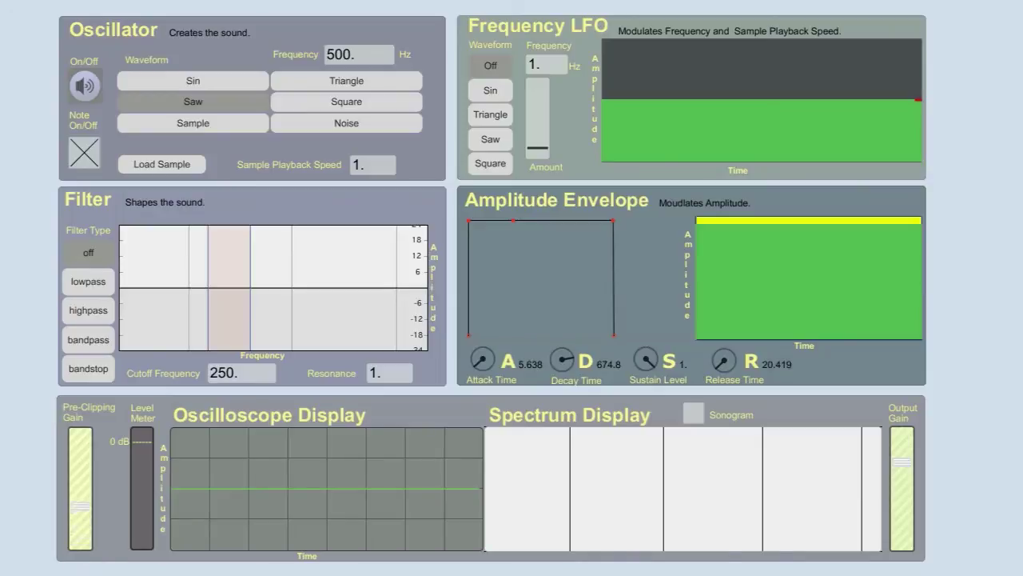
# Raise pre-clipping gain, switch the oscillator to a 500 Hz square wave, and zero the output gain.
pyautogui.moveTo(80, 505); pyautogui.dragTo(80, 463)
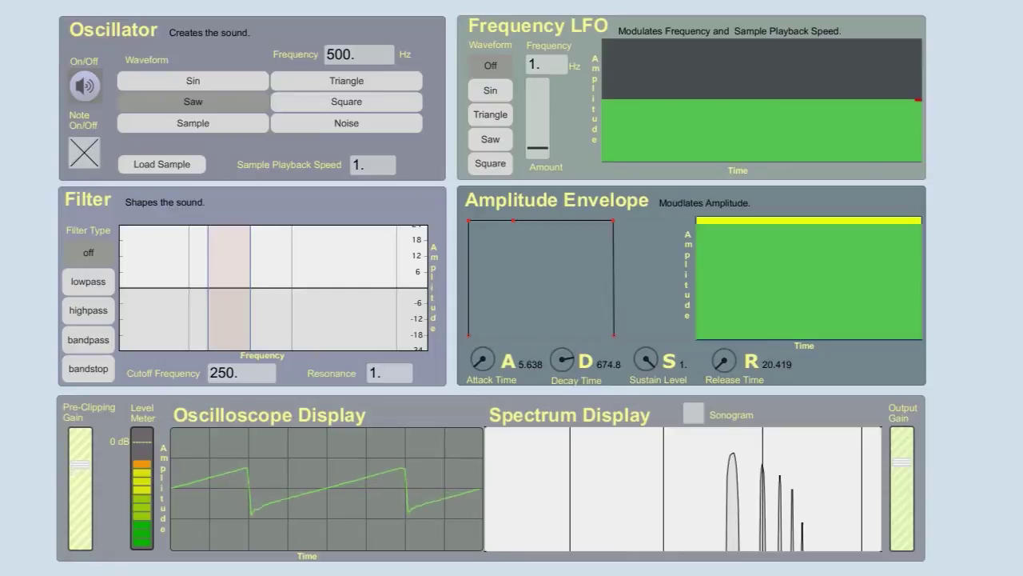
pyautogui.click(357, 96)
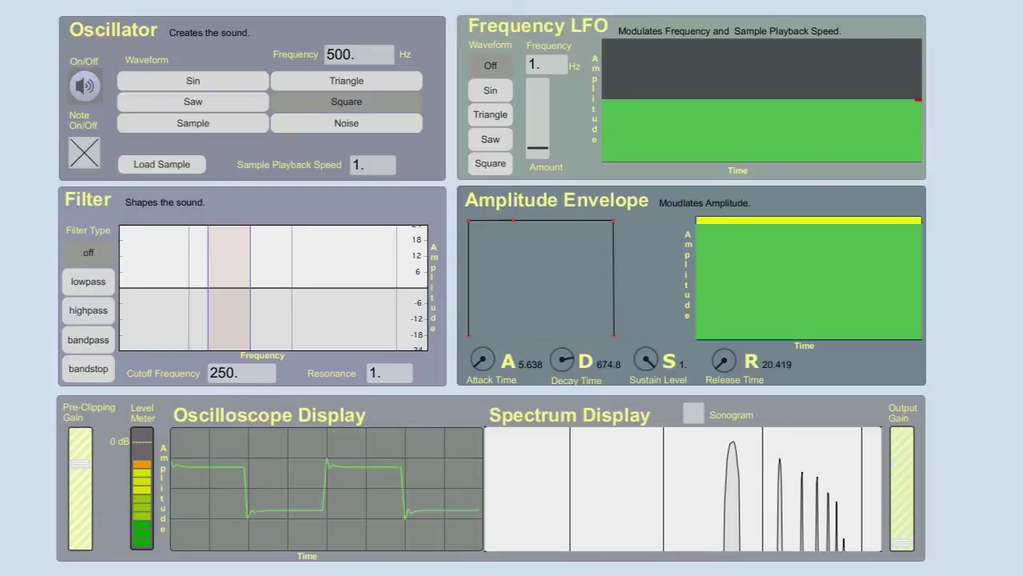
pyautogui.moveTo(912, 460); pyautogui.dragTo(903, 545)
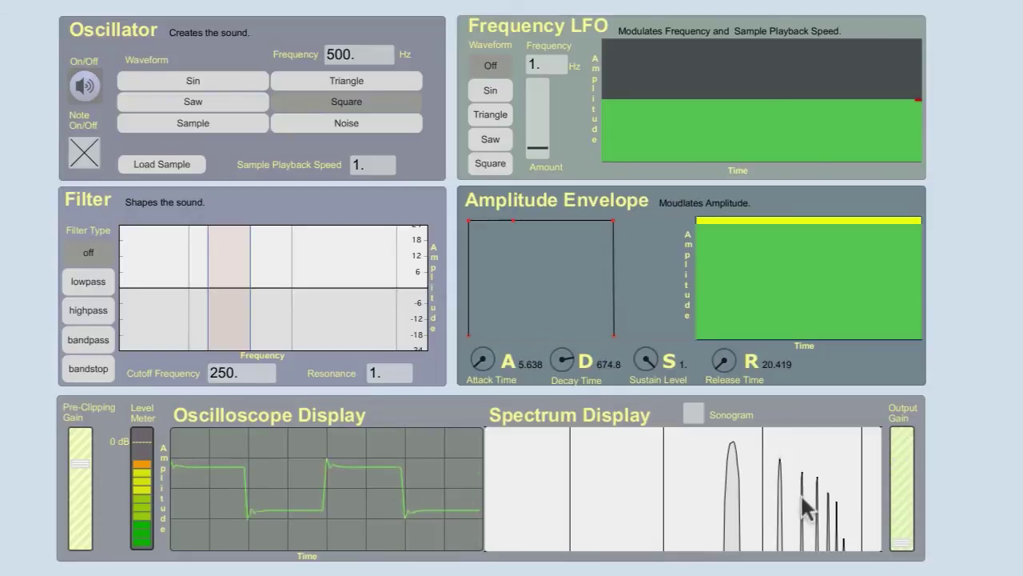